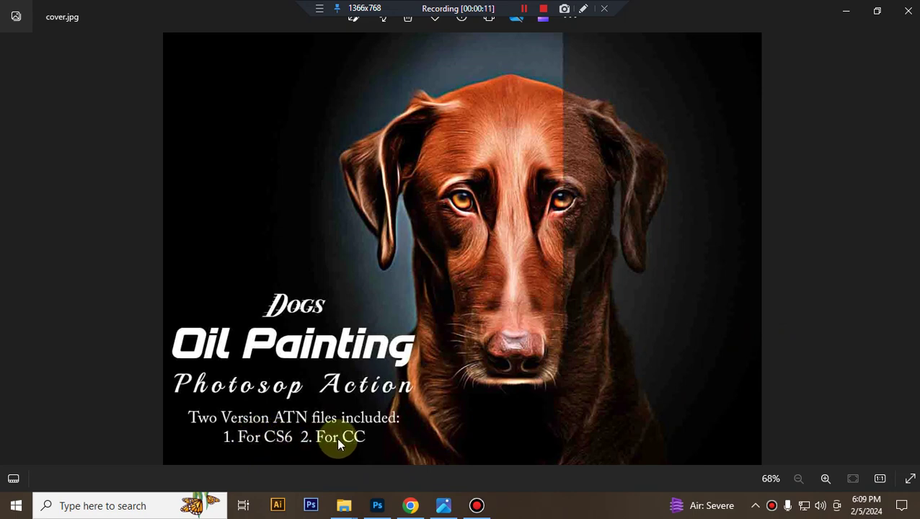
Load the For CC Dogs Oil Painting .atn action file from File Explorer into Photoshop.
left_click(377, 506)
mouse_move(344, 506)
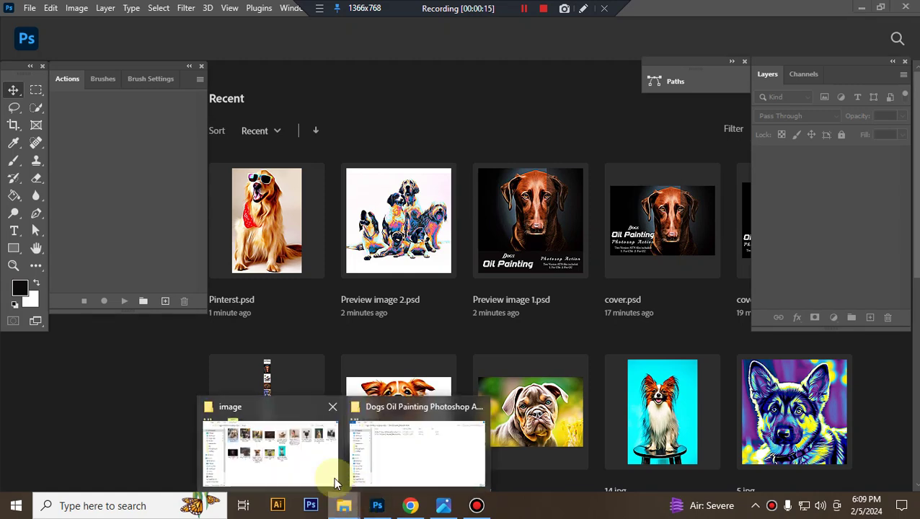
left_click(404, 436)
left_click(288, 88)
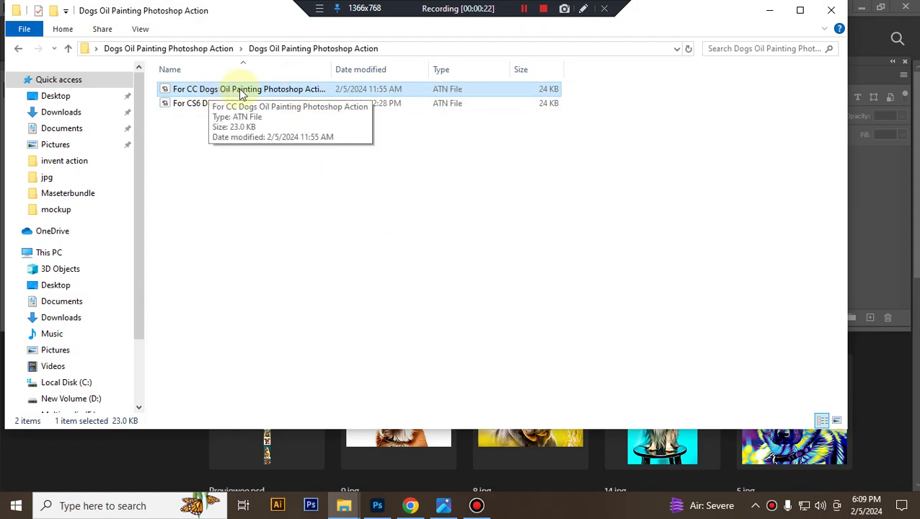
left_click(290, 93)
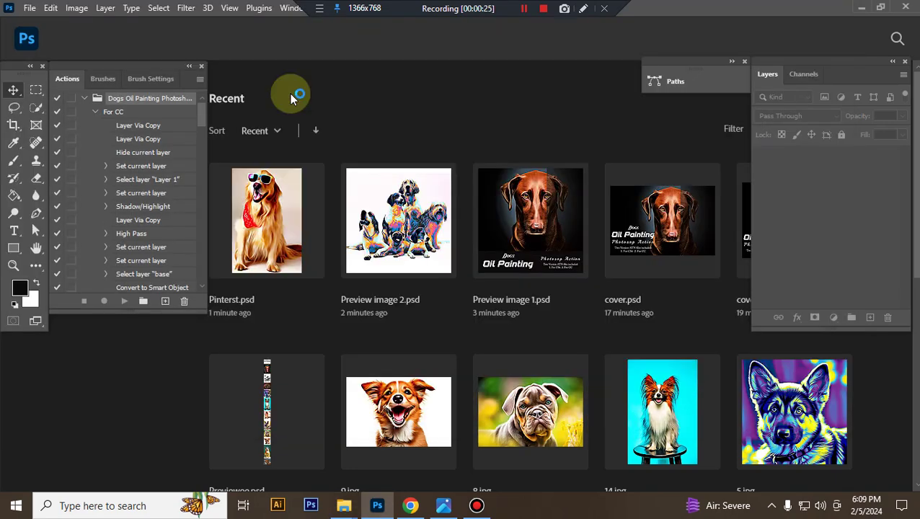
mouse_move(344, 506)
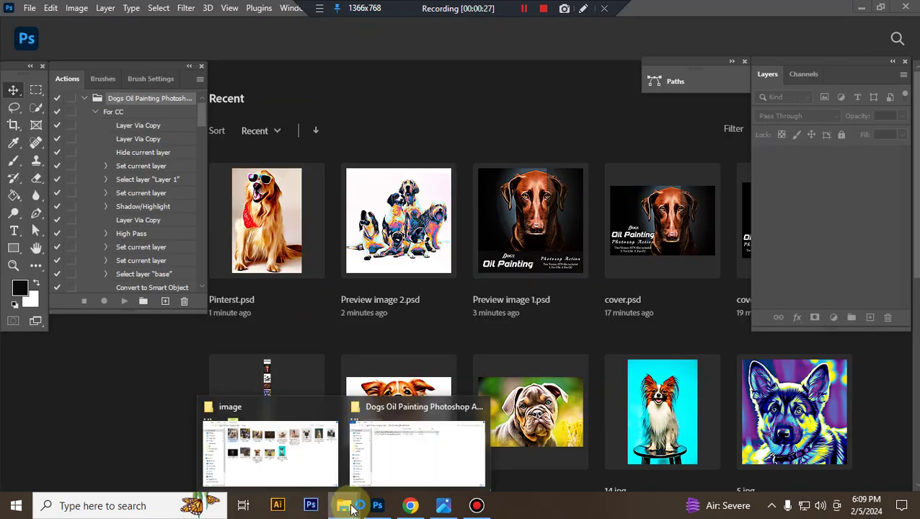
Drag the German shepherd photo ai-generated-8534380_1280 from its folder into Photoshop.
left_click(304, 428)
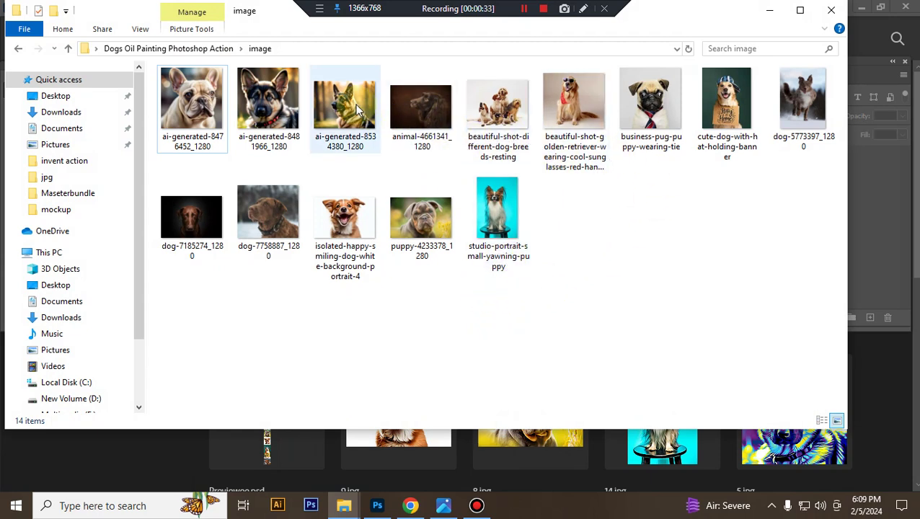
left_click_drag(354, 104, 439, 343)
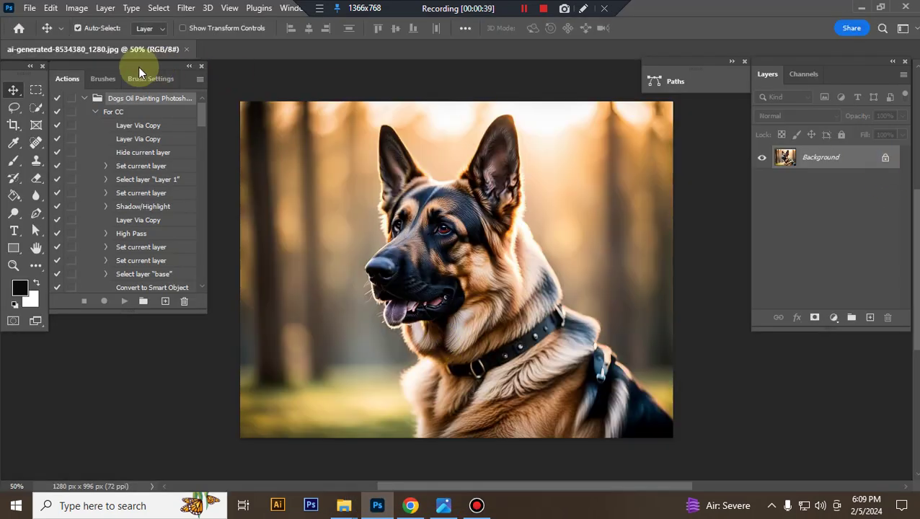
Resize the image to 2000 pixels wide (2000 × 1556) with the ratio linked.
left_click(76, 8)
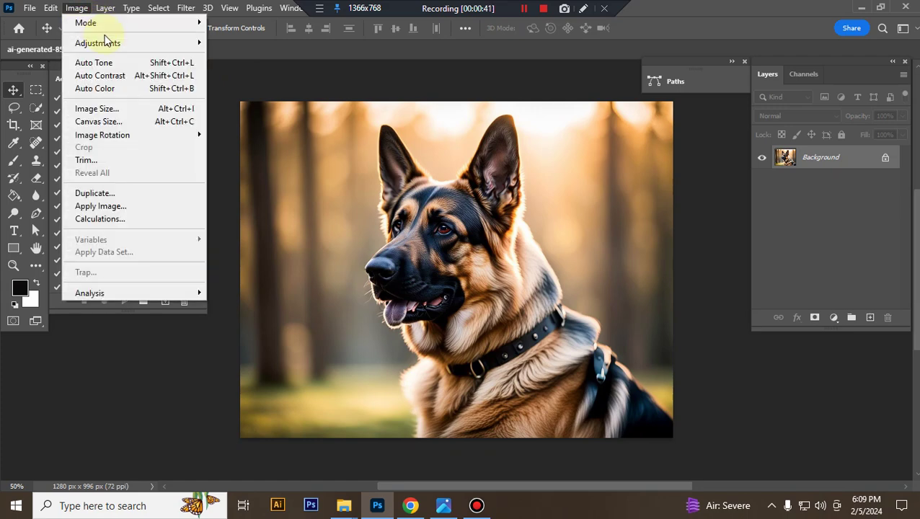
mouse_move(130, 22)
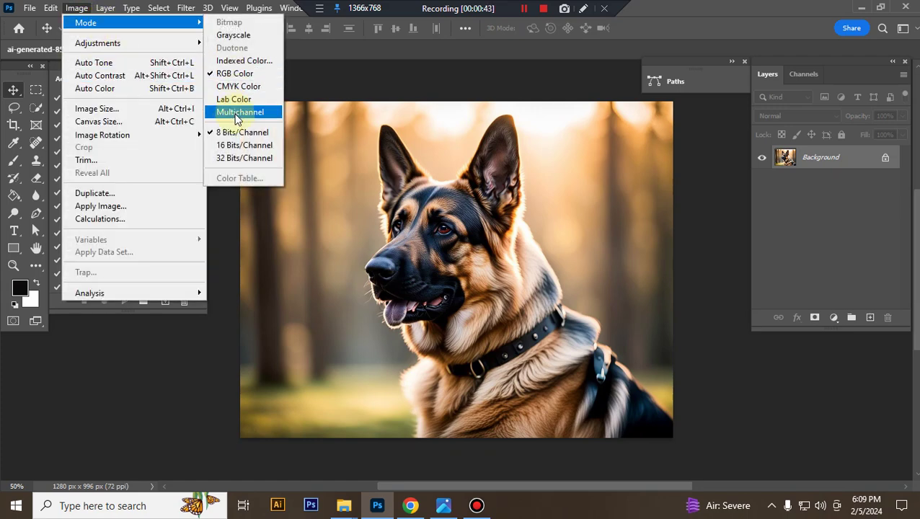
left_click(117, 110)
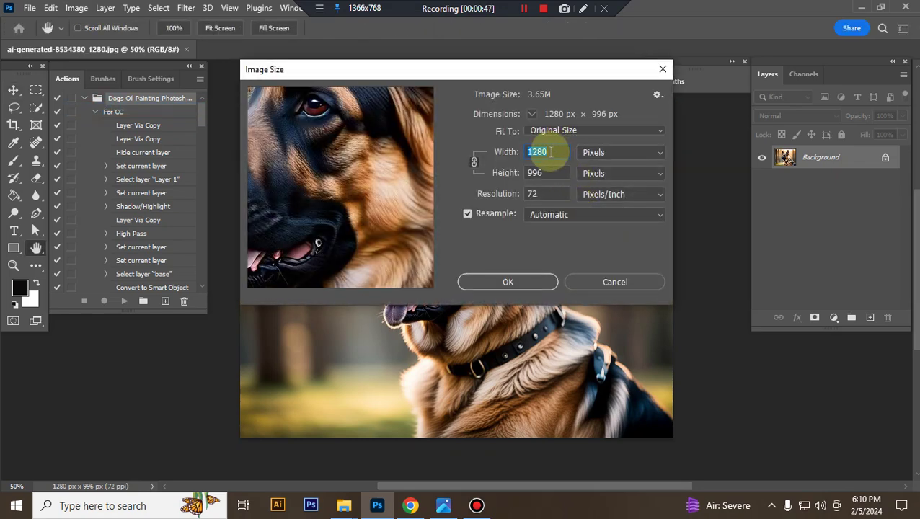
type("2")
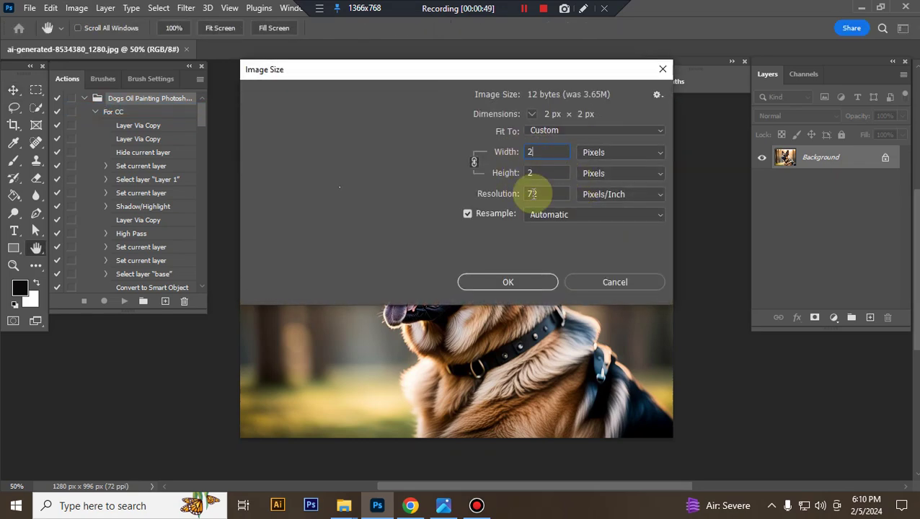
type("000")
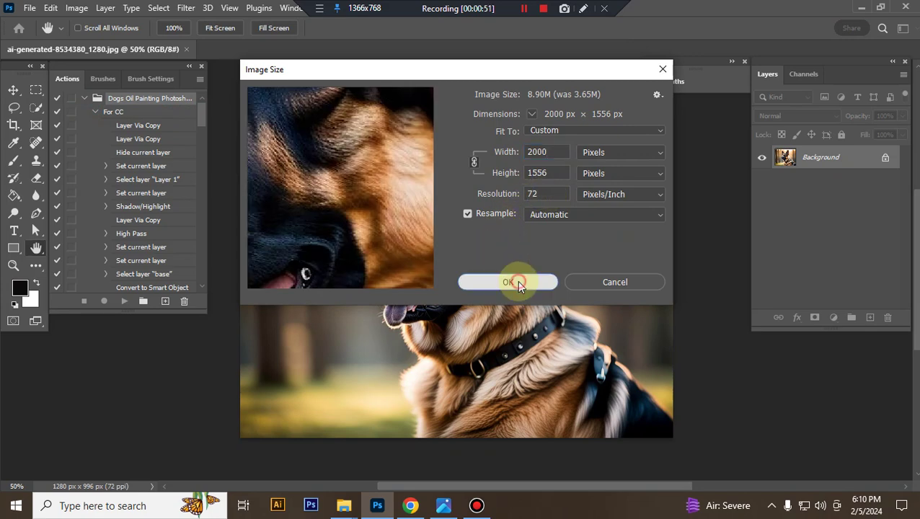
left_click(508, 282)
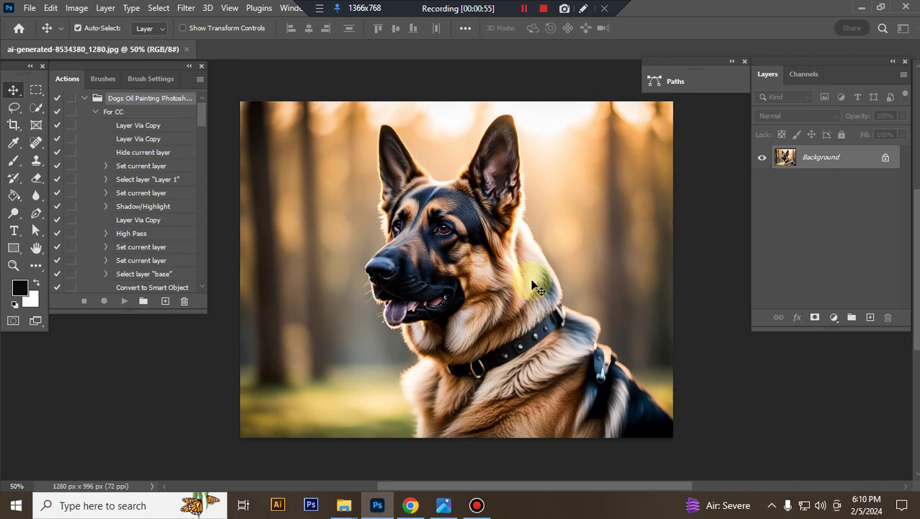
Select the For CC action set and play it on the German shepherd photo.
scroll(416, 208, "down", 3)
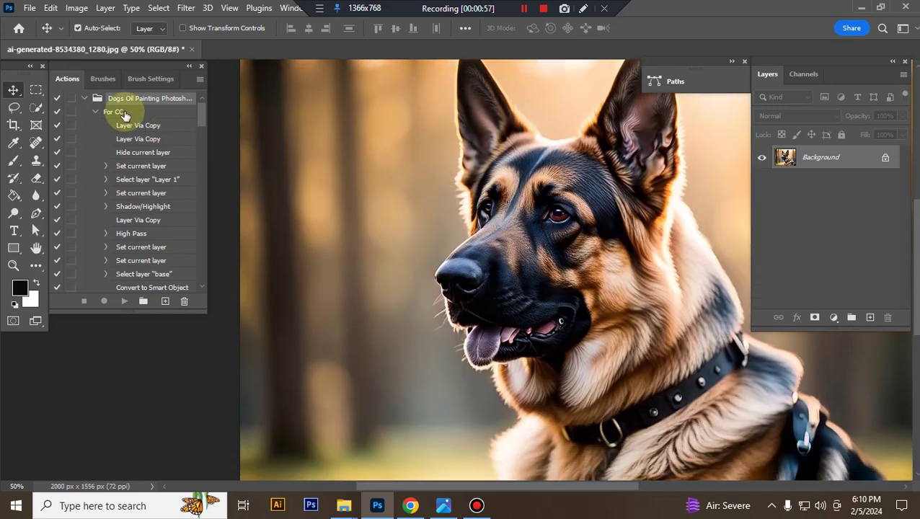
left_click(124, 113)
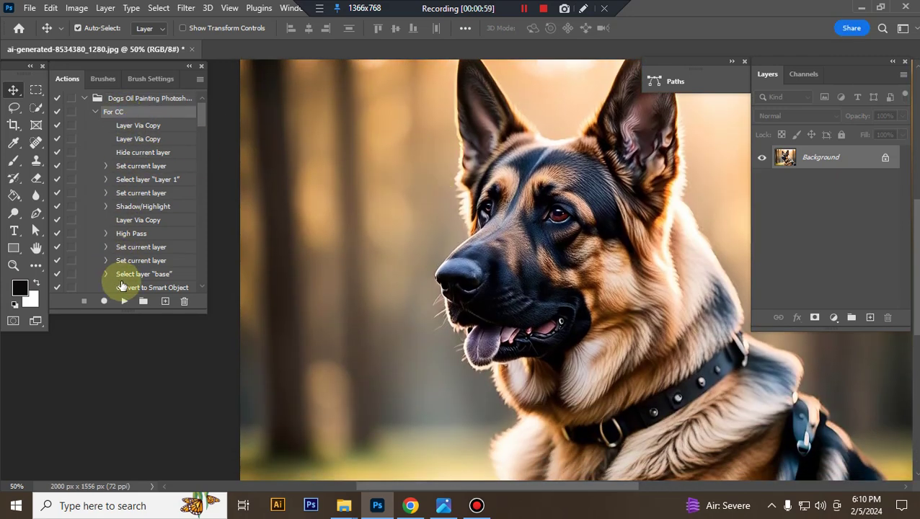
left_click(124, 302)
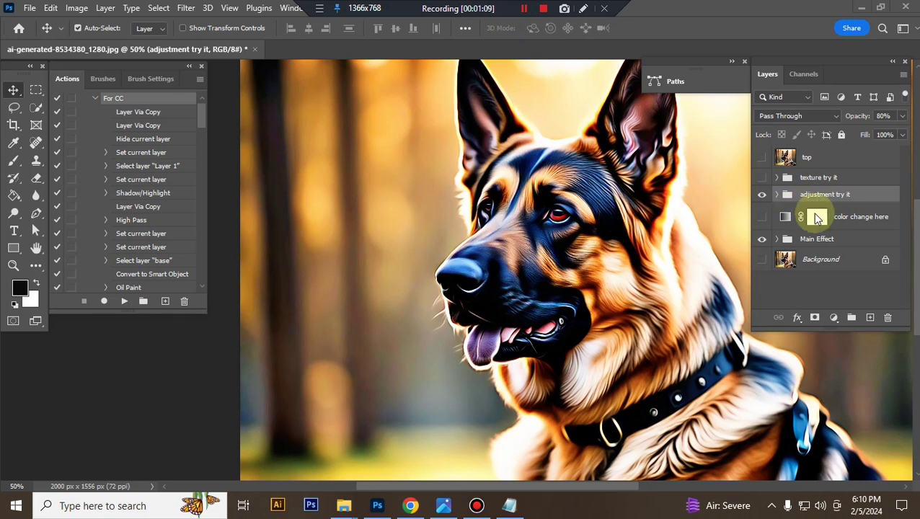
Turn on the texture try it group and zoom in to inspect the texture on the dog's face.
key("ctrl+0")
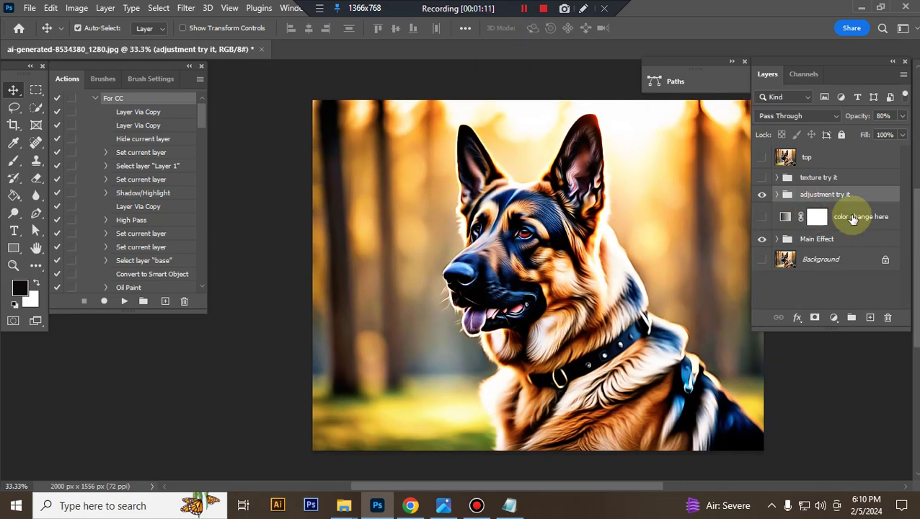
key("ctrl+plus")
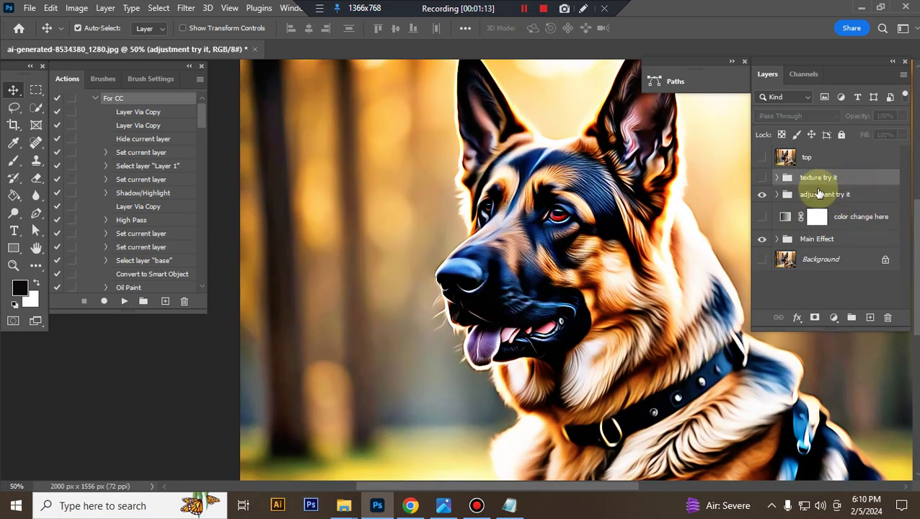
left_click(762, 178)
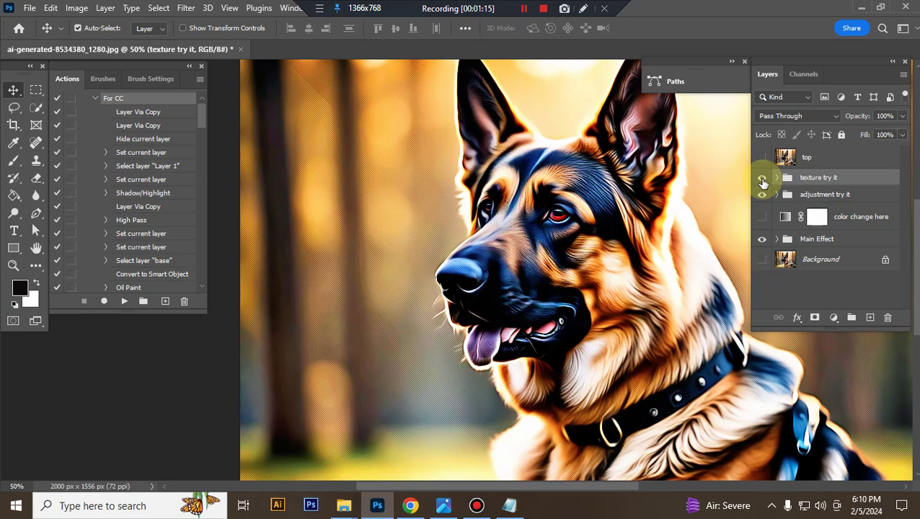
key("ctrl+plus")
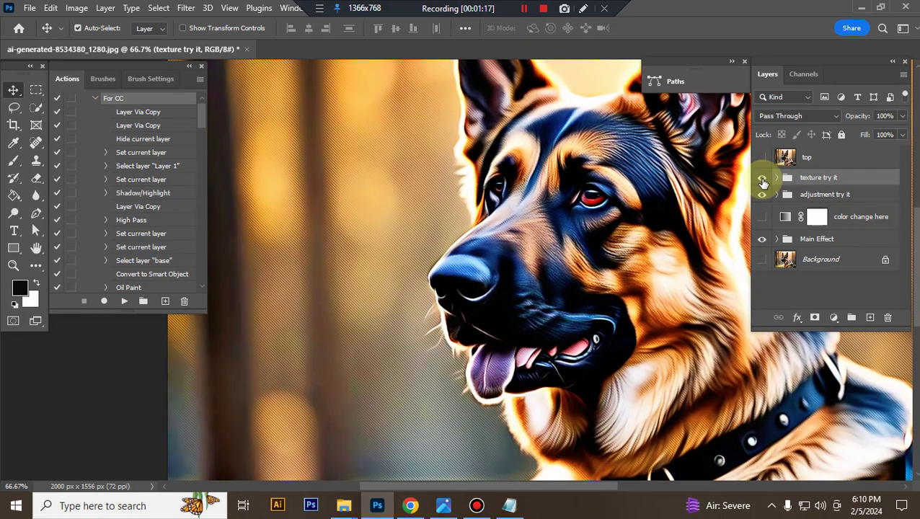
key("ctrl+plus")
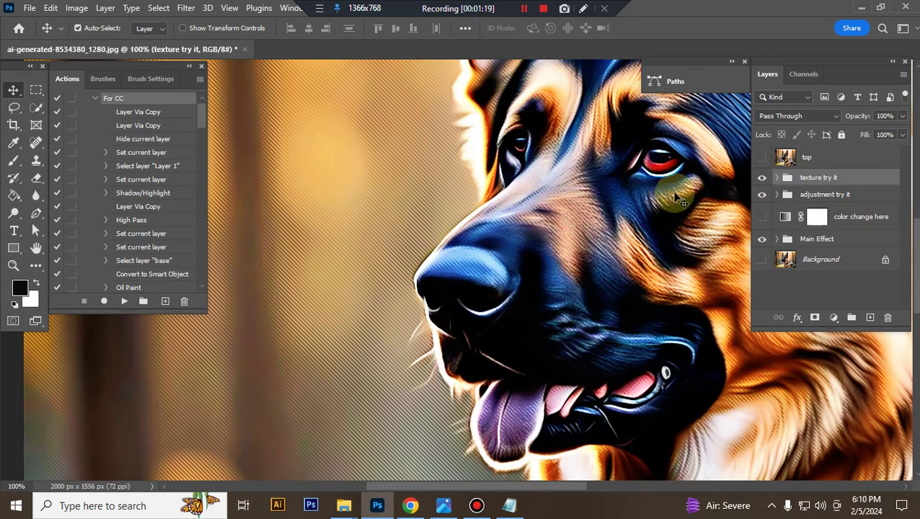
key("ctrl+minus")
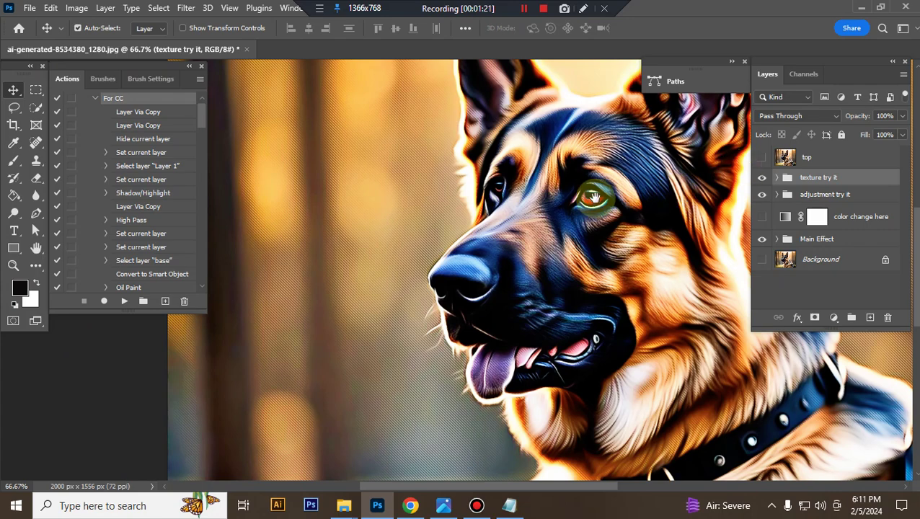
left_click_drag(593, 197, 536, 213)
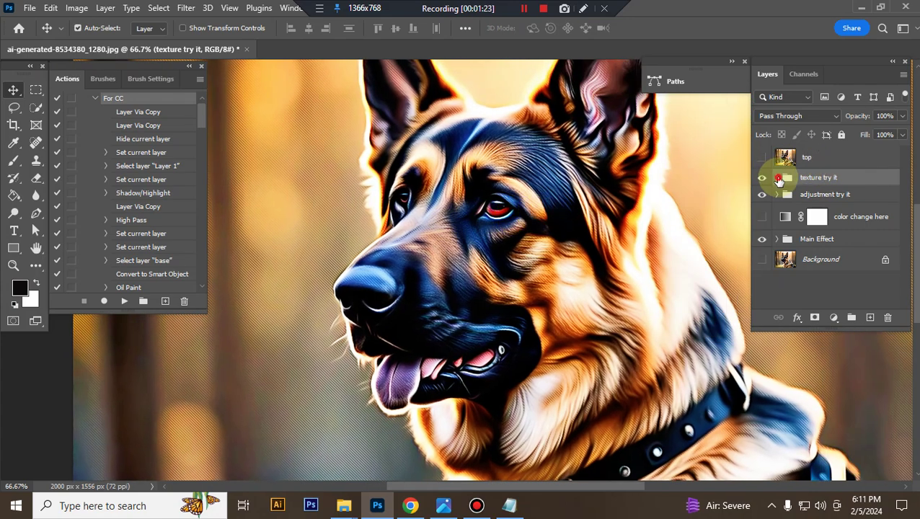
Compare the t 2 halftone and t 3 line textures, then hide and collapse the texture try it group.
left_click(778, 178)
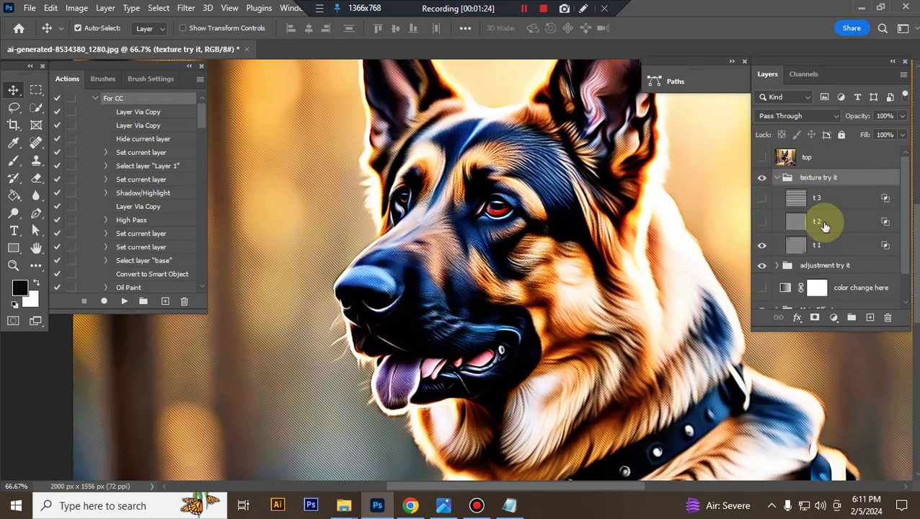
left_click(763, 223)
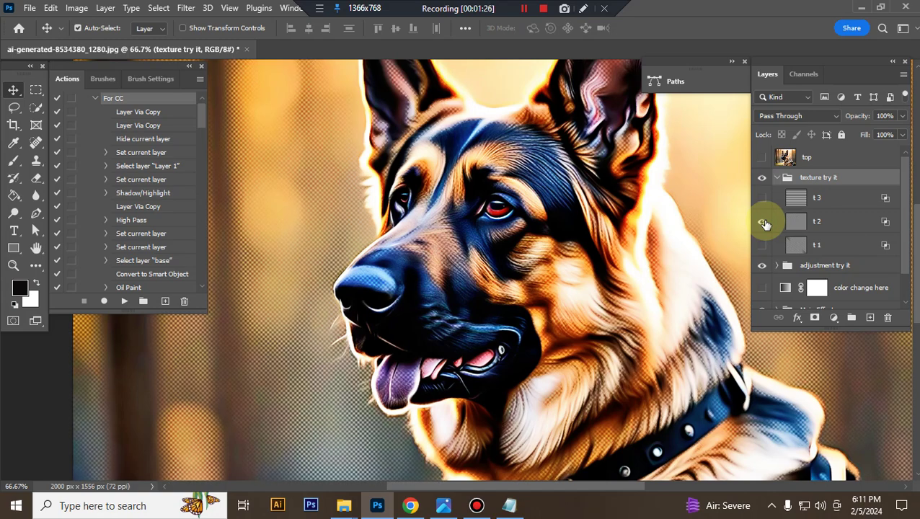
left_click(763, 224)
left_click(763, 199)
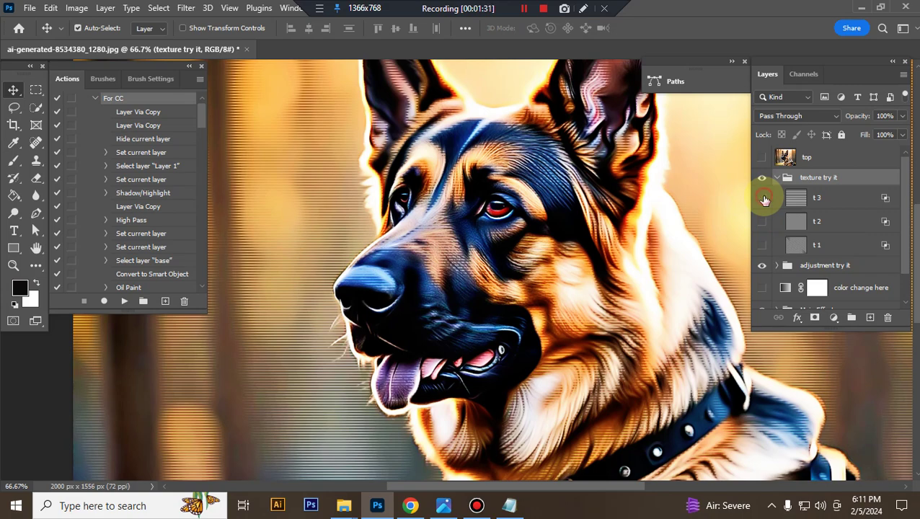
left_click(776, 177)
left_click(762, 177)
Compare the adjustment try it group on and off, then add a little black to reds in Selective Color.
left_click(853, 197)
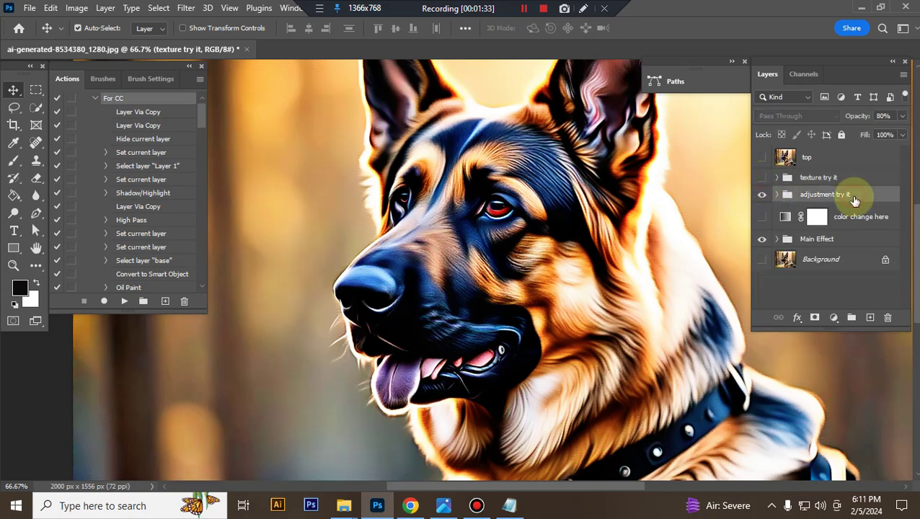
key("ctrl+minus")
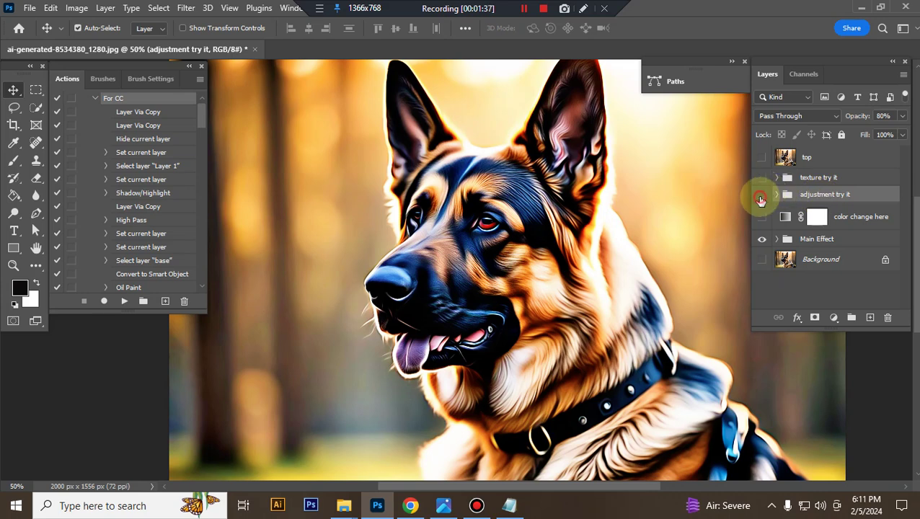
left_click(760, 200)
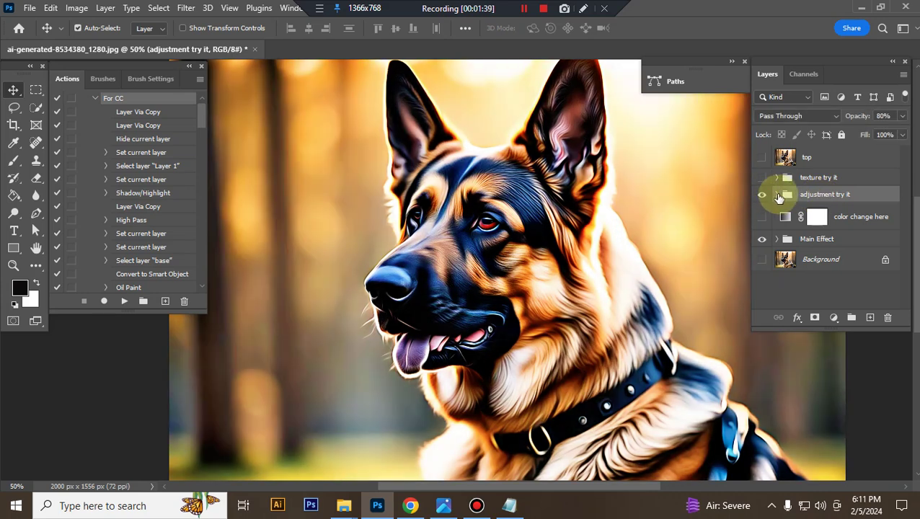
left_click(777, 194)
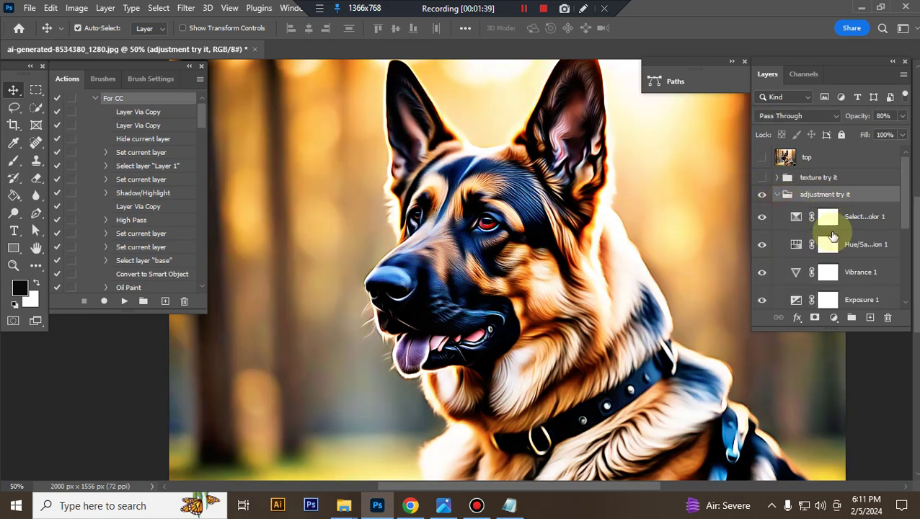
double_click(796, 218)
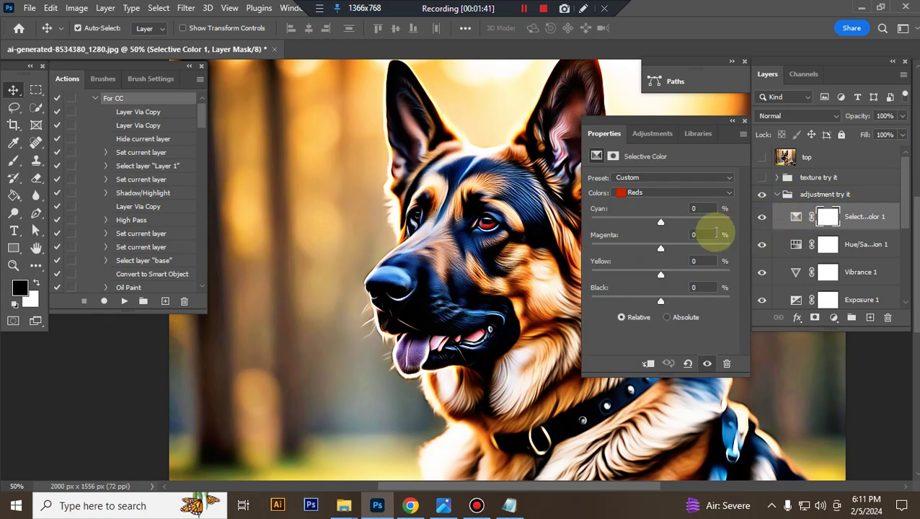
left_click_drag(662, 300, 665, 299)
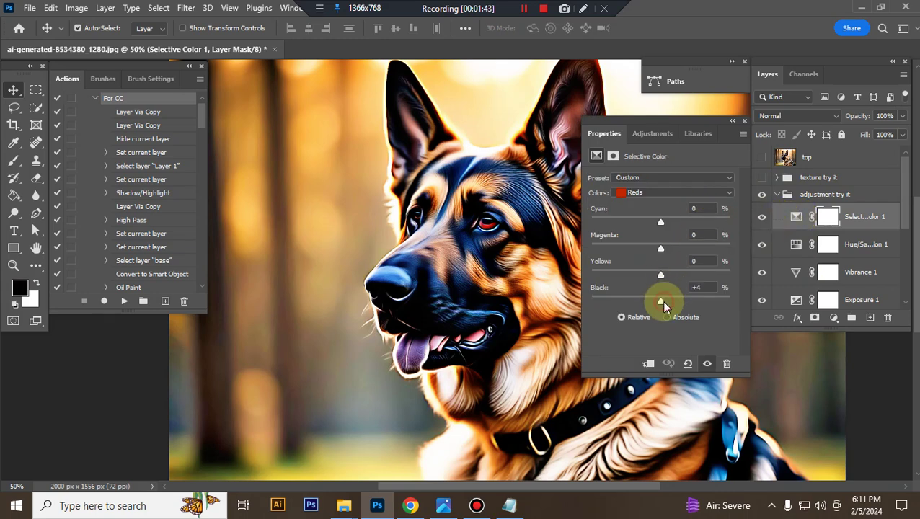
left_click(745, 123)
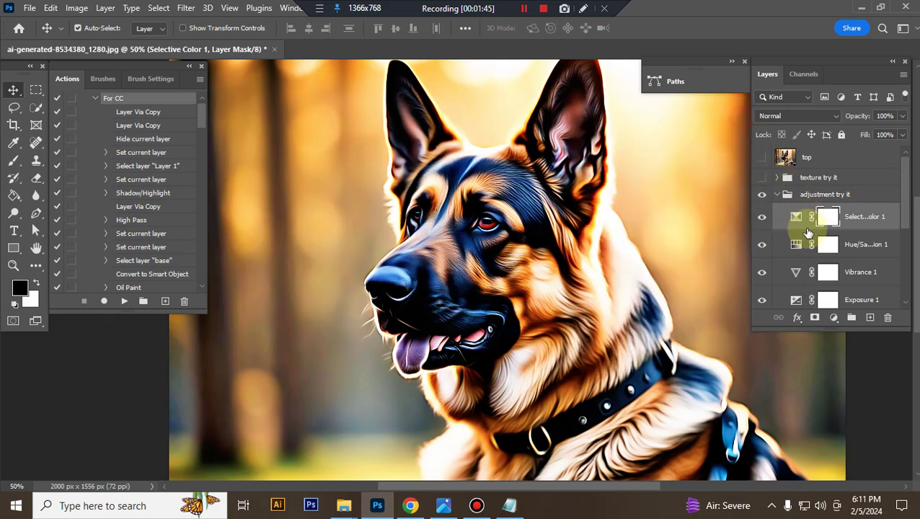
Raise saturation slightly, boost vibrance to +27 and nudge exposure up.
left_click(796, 246)
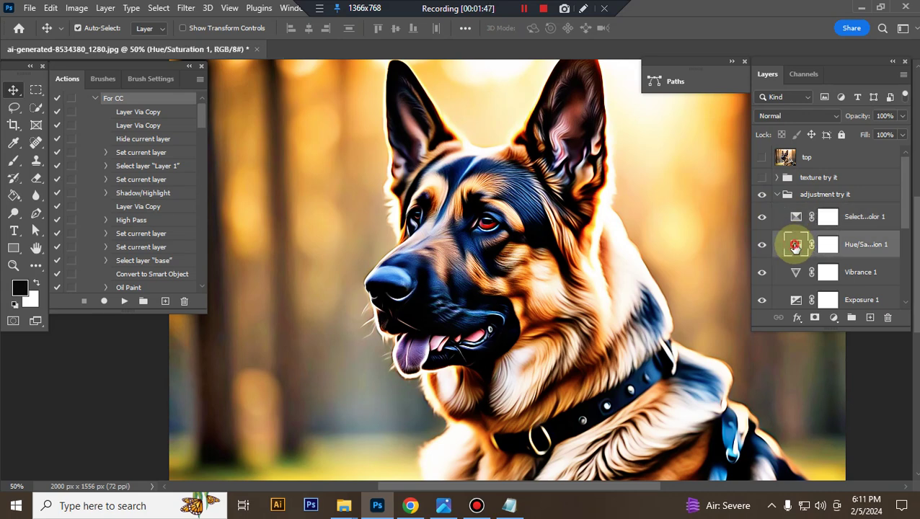
double_click(796, 246)
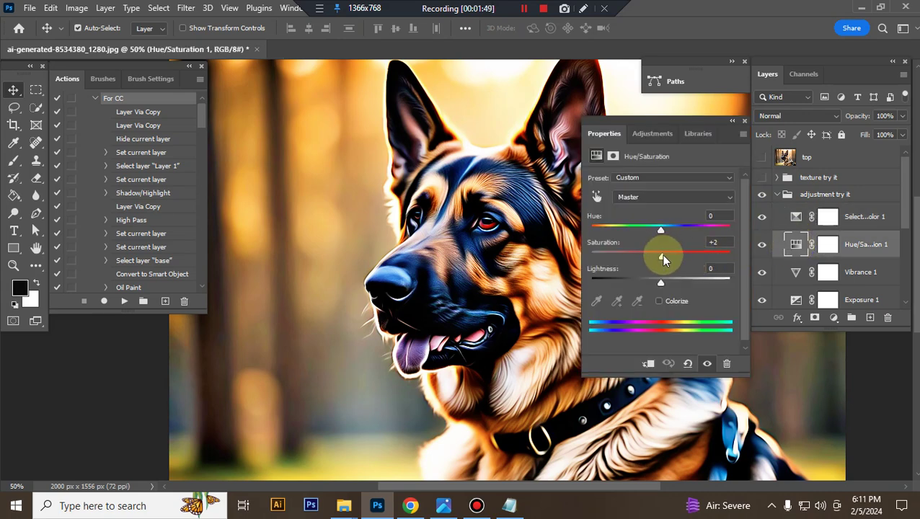
left_click_drag(661, 254, 663, 255)
left_click(790, 269)
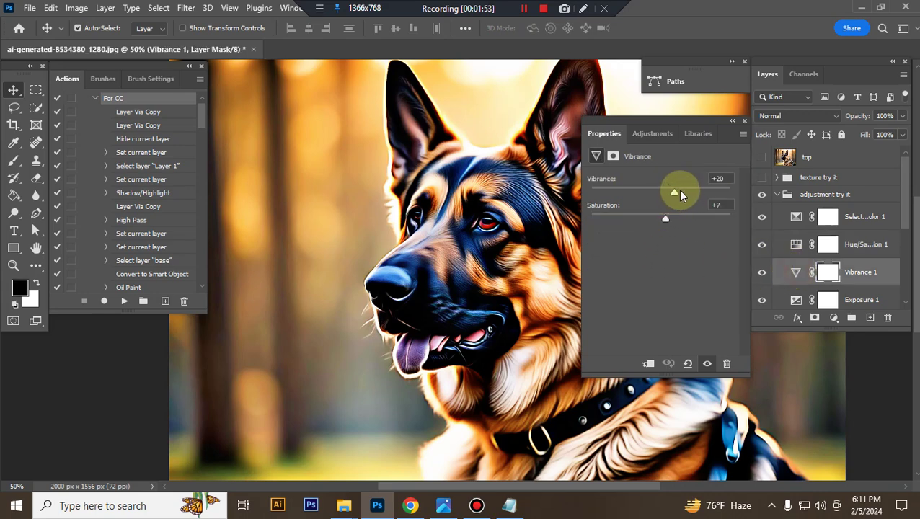
left_click(678, 191)
scroll(810, 276, "down", 2)
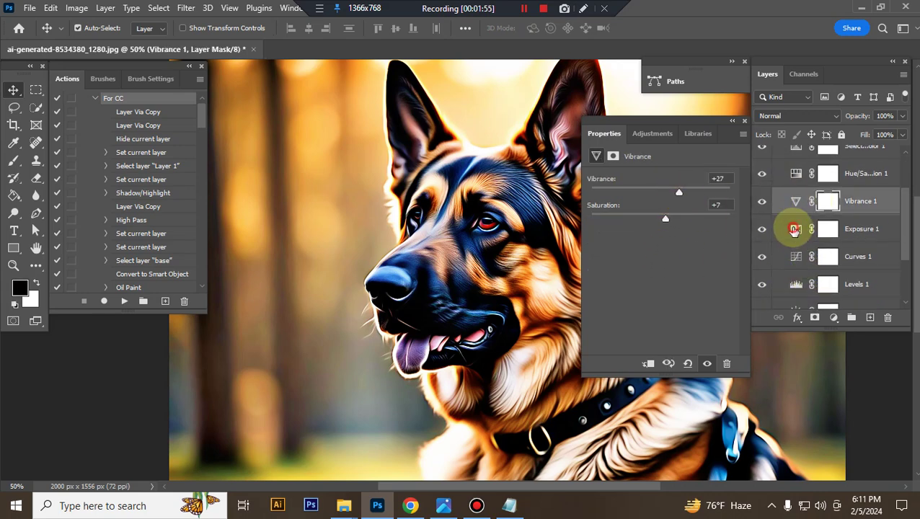
left_click(793, 229)
left_click_drag(665, 214, 666, 214)
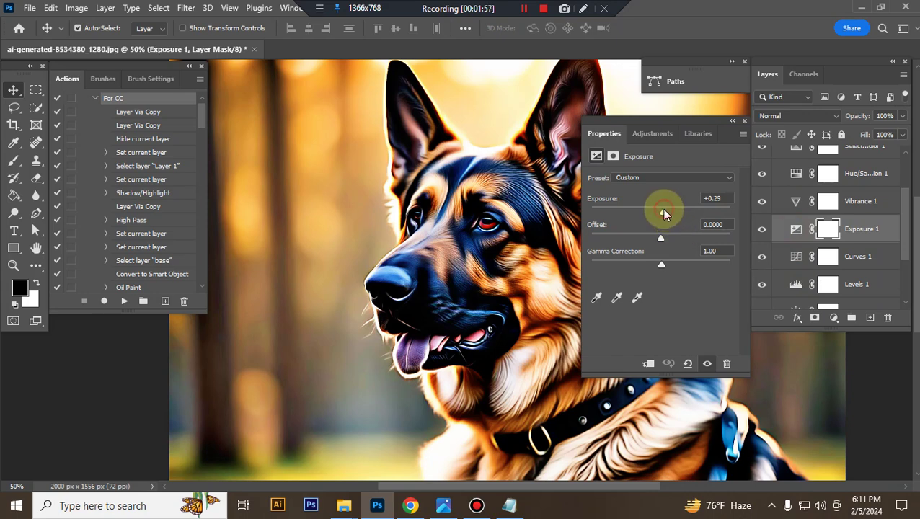
Reshape the Curves, darken the Levels midtones slightly, and set brightness to 4.
left_click(799, 264)
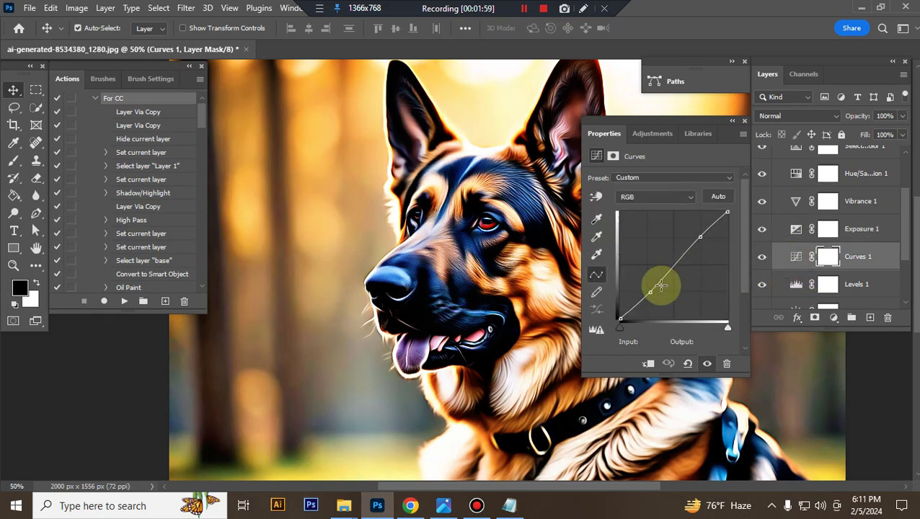
left_click(649, 292)
left_click(650, 293)
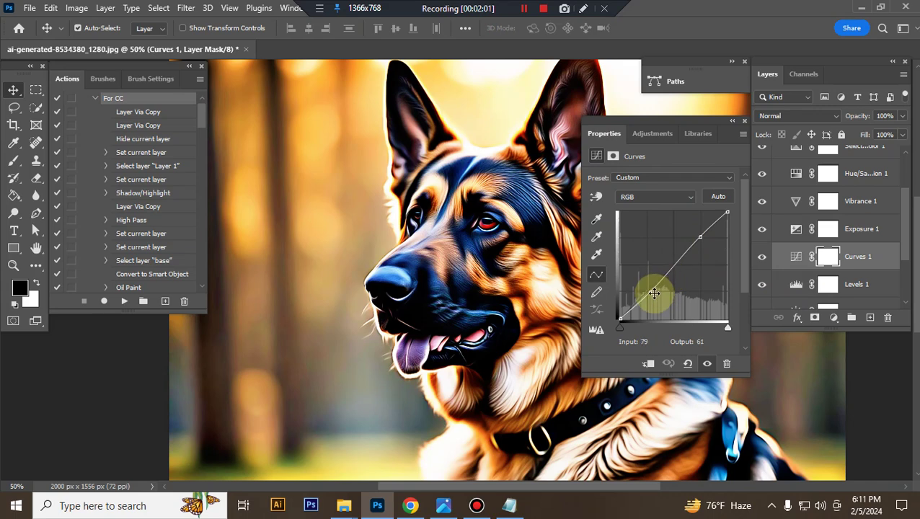
left_click(797, 286)
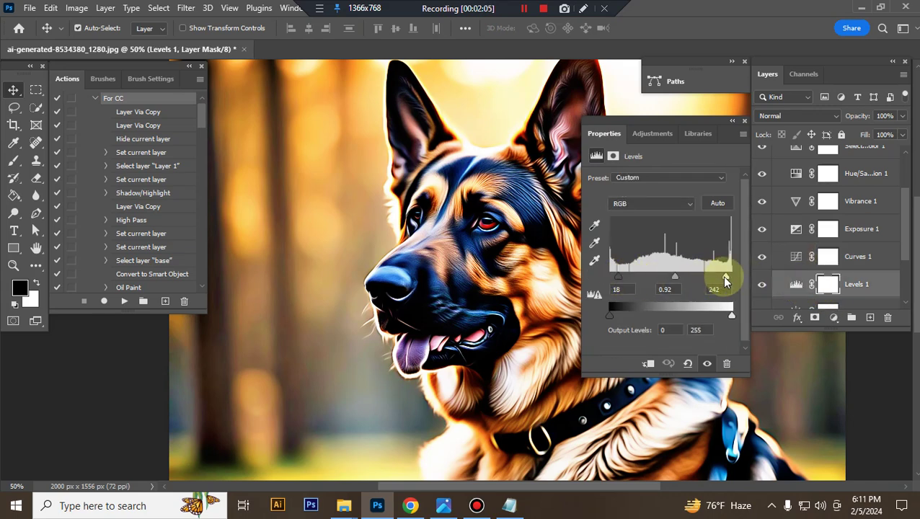
left_click(684, 282)
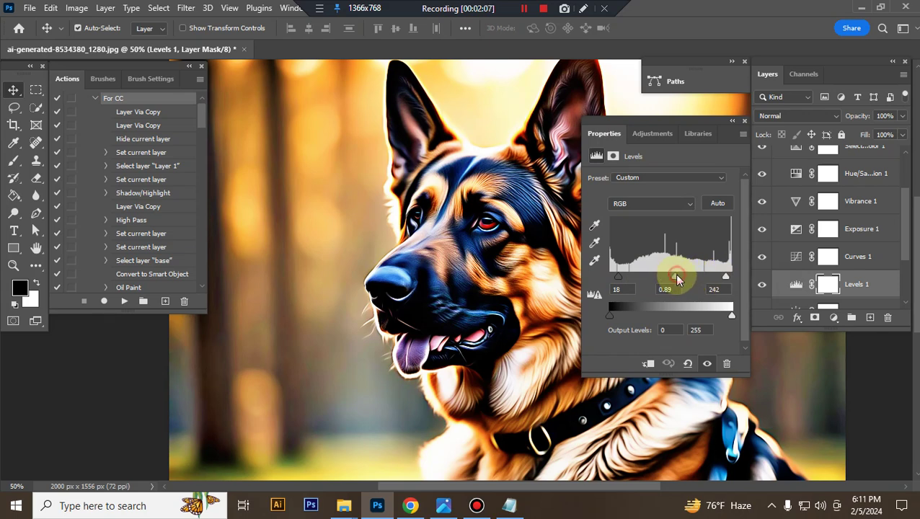
scroll(863, 264, "down", 3)
left_click(796, 229)
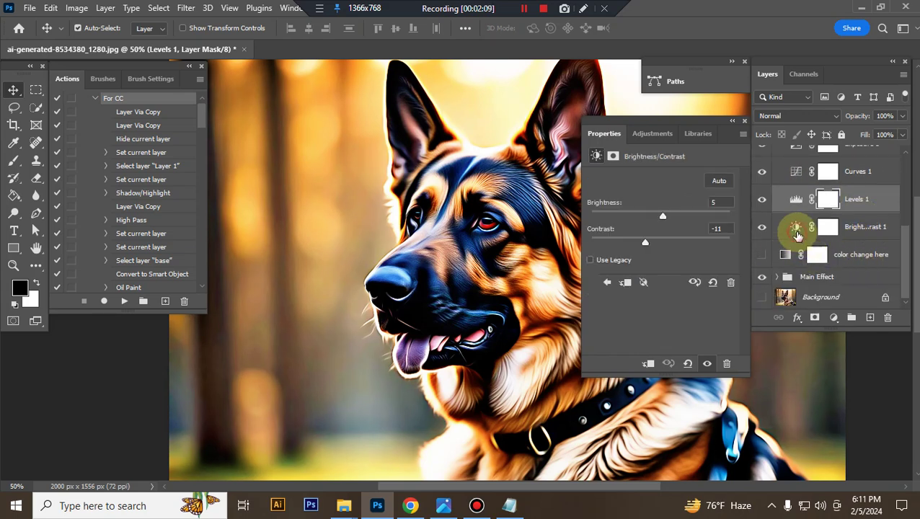
left_click(663, 219)
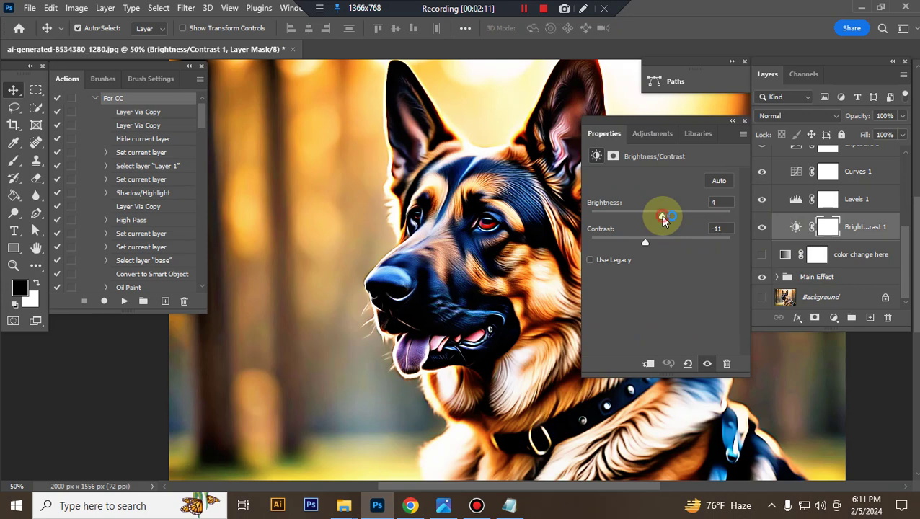
left_click_drag(663, 219, 661, 218)
left_click(744, 123)
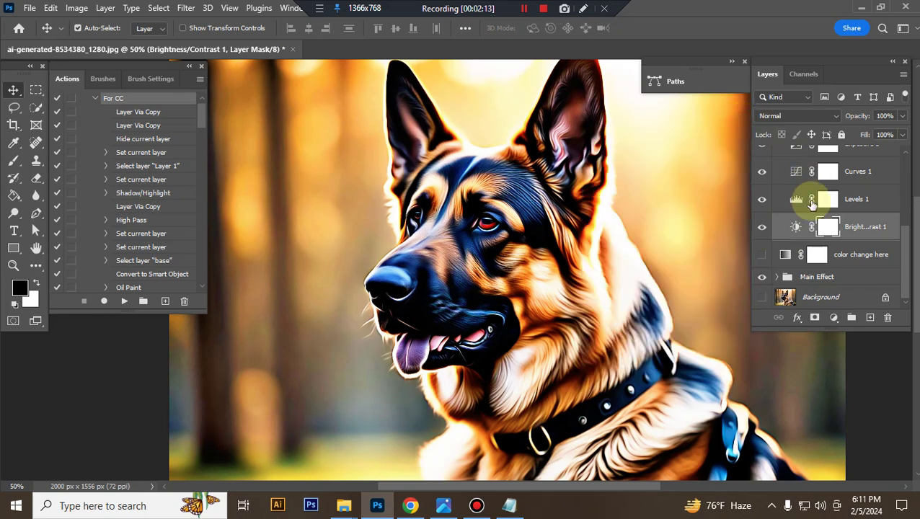
scroll(790, 160, "up", 3)
Collapse the adjustment group and turn on the color change here gradient map layer's settings.
left_click(779, 158)
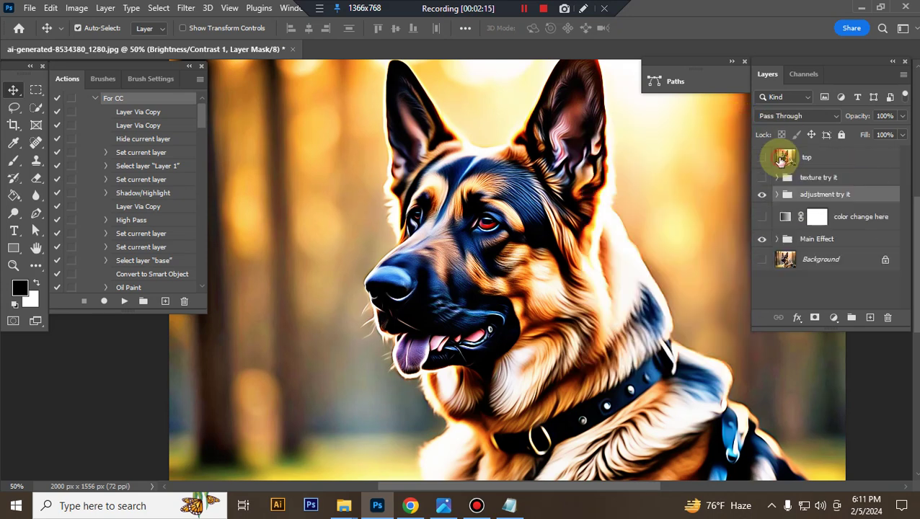
left_click(856, 220)
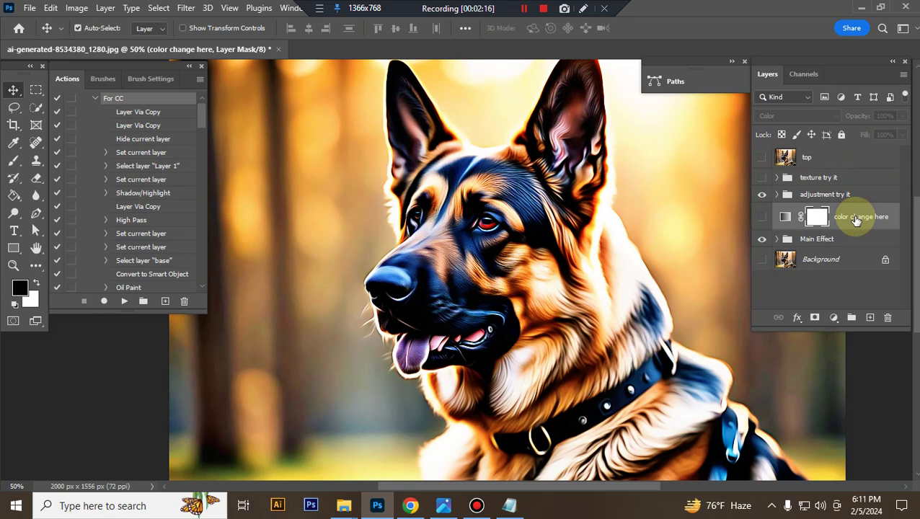
left_click(763, 216)
left_click(788, 218)
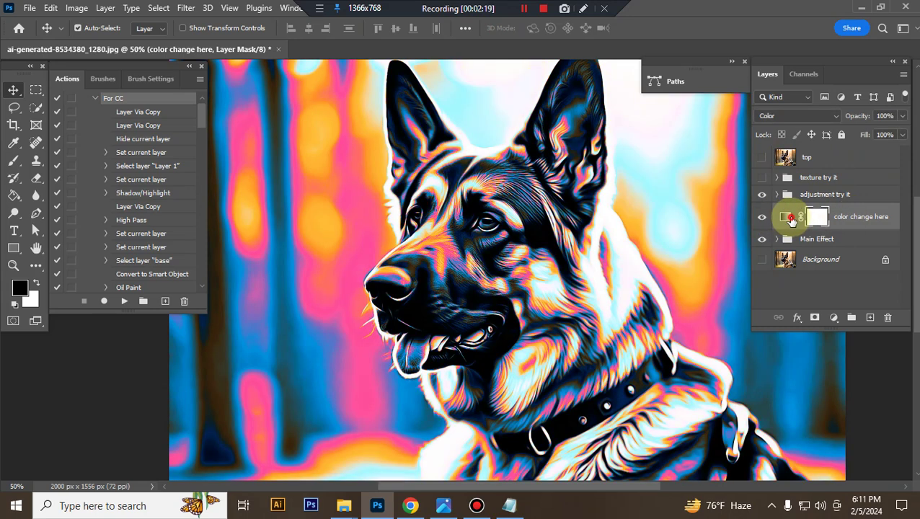
double_click(789, 219)
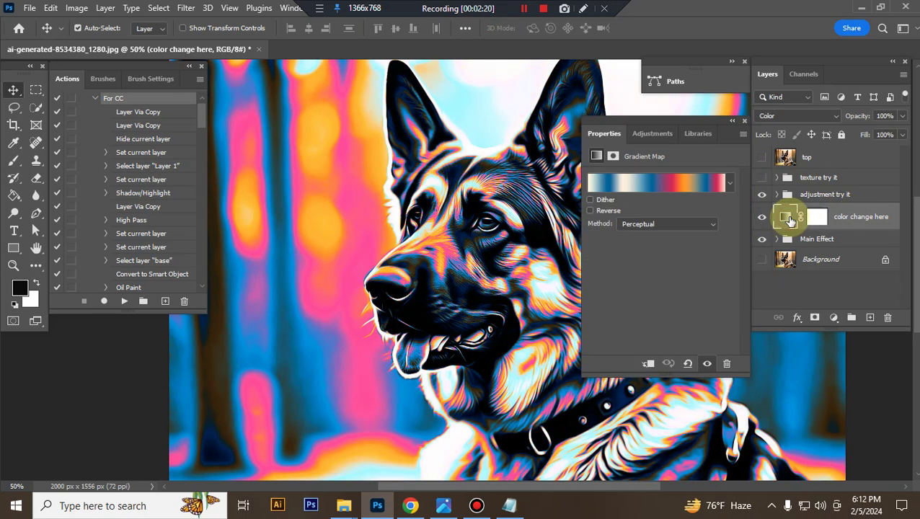
Preview purple-orange, black-white, red-white, blue-yellow, pink-cyan, navy-pink and sepia gradient presets.
left_click(730, 182)
scroll(657, 246, "down", 3)
scroll(678, 257, "down", 3)
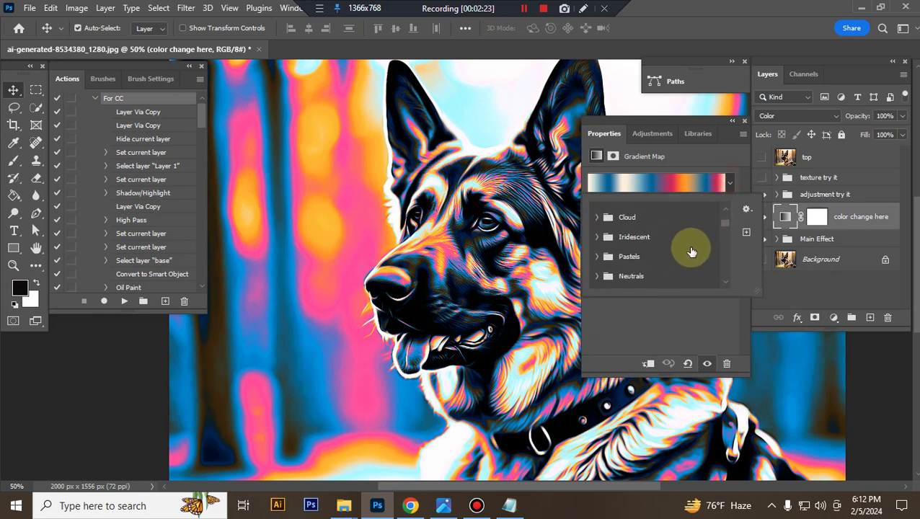
scroll(688, 256, "down", 3)
scroll(689, 259, "down", 3)
scroll(649, 245, "up", 3)
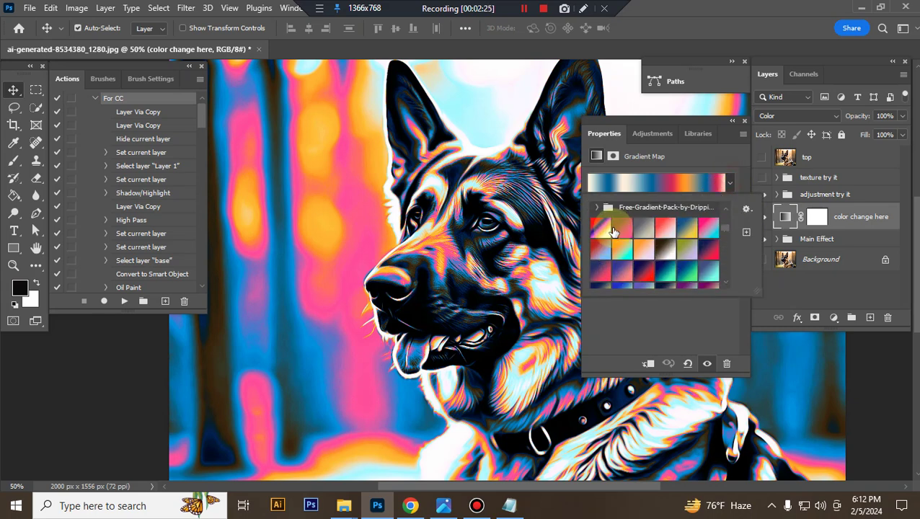
left_click(602, 228)
left_click(641, 229)
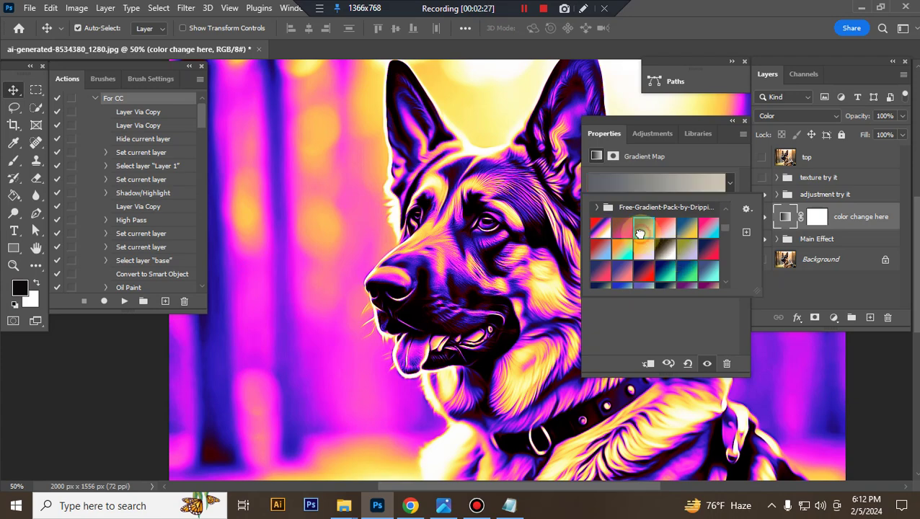
left_click(665, 230)
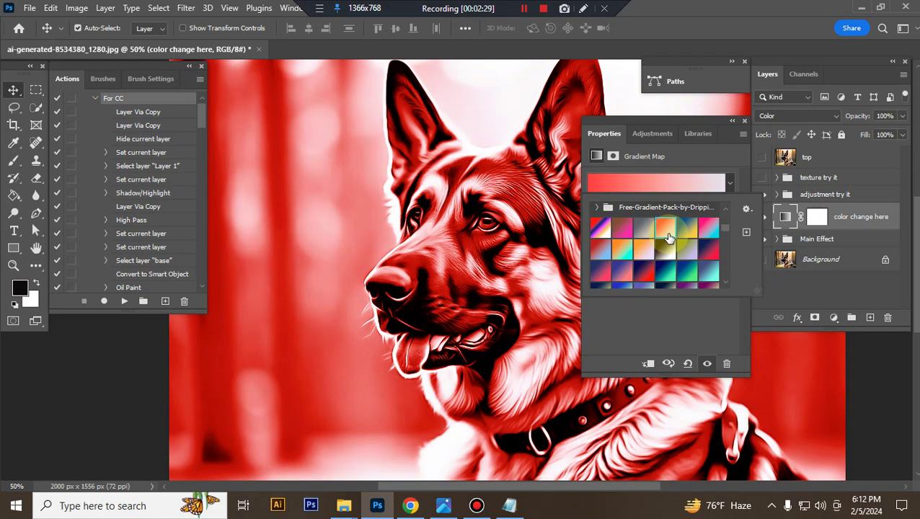
left_click(686, 230)
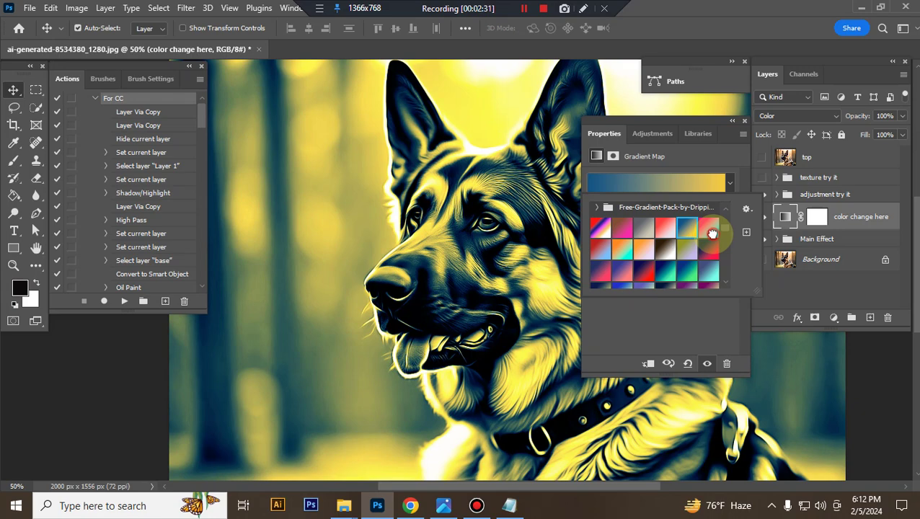
left_click(709, 229)
left_click(707, 251)
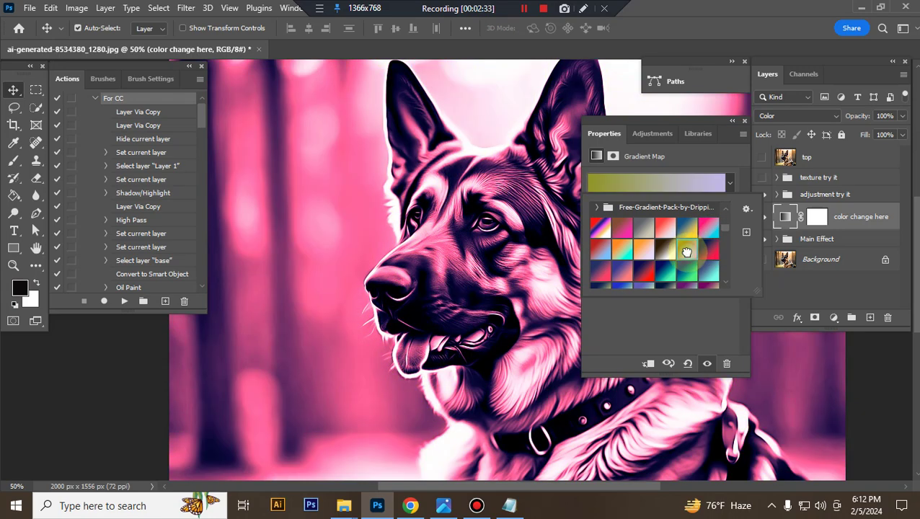
left_click(667, 253)
Try rainbow and blue-cyan presets, then settle on the purple-cyan-yellow gradient.
scroll(673, 258, "down", 2)
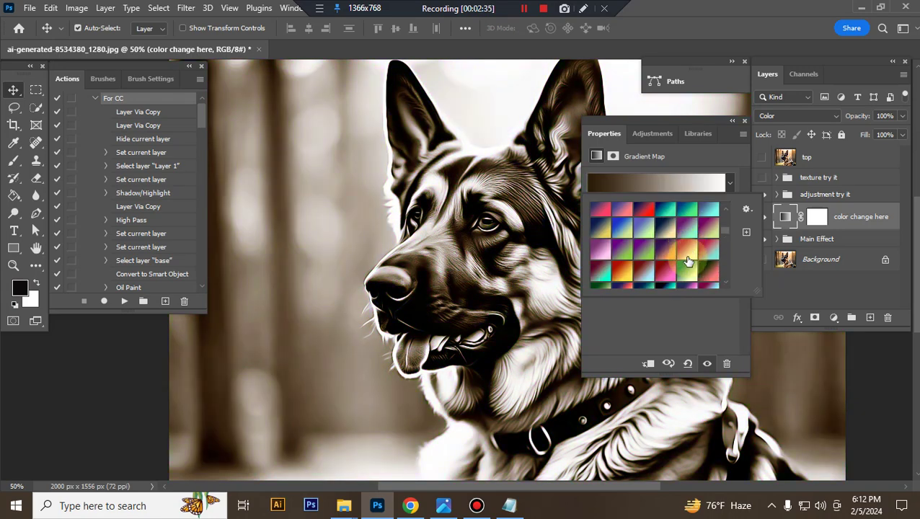
scroll(690, 263, "down", 2)
scroll(694, 261, "down", 2)
scroll(699, 263, "down", 2)
scroll(704, 259, "down", 2)
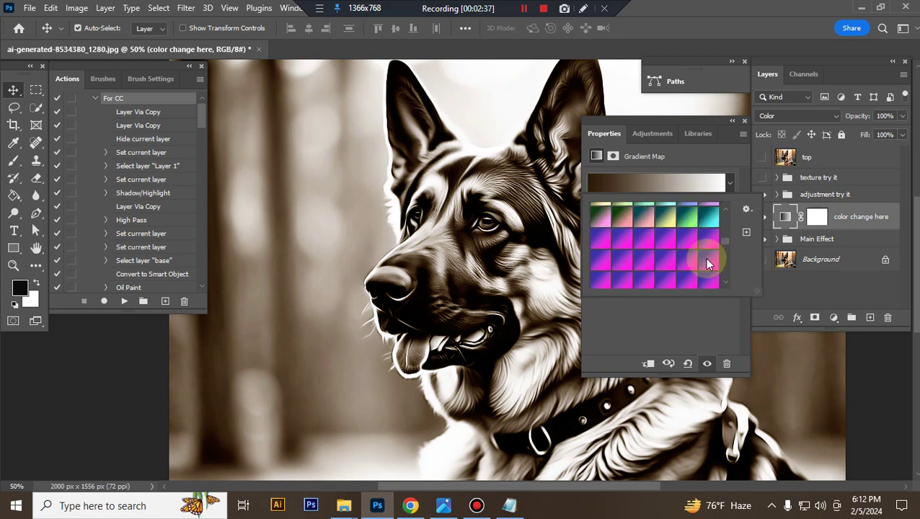
scroll(693, 257, "down", 2)
scroll(690, 253, "down", 2)
scroll(687, 252, "down", 2)
left_click(685, 225)
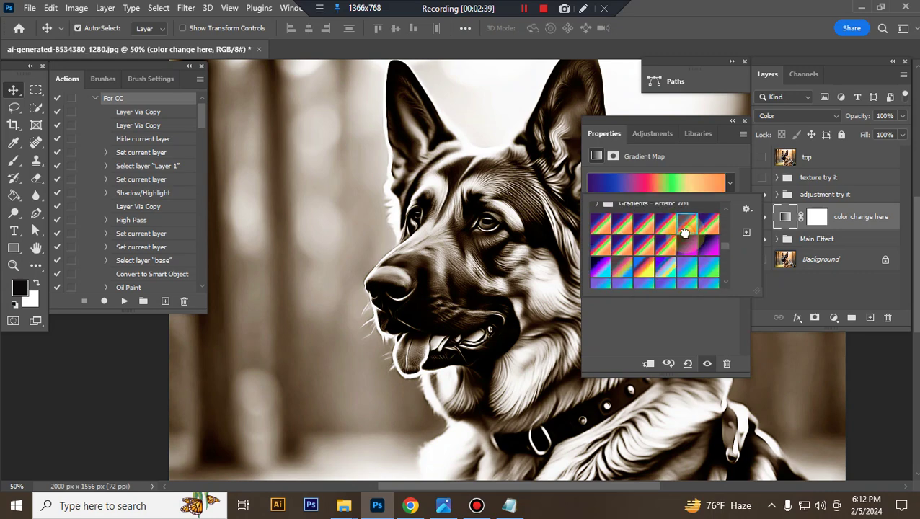
left_click(696, 264)
left_click(668, 266)
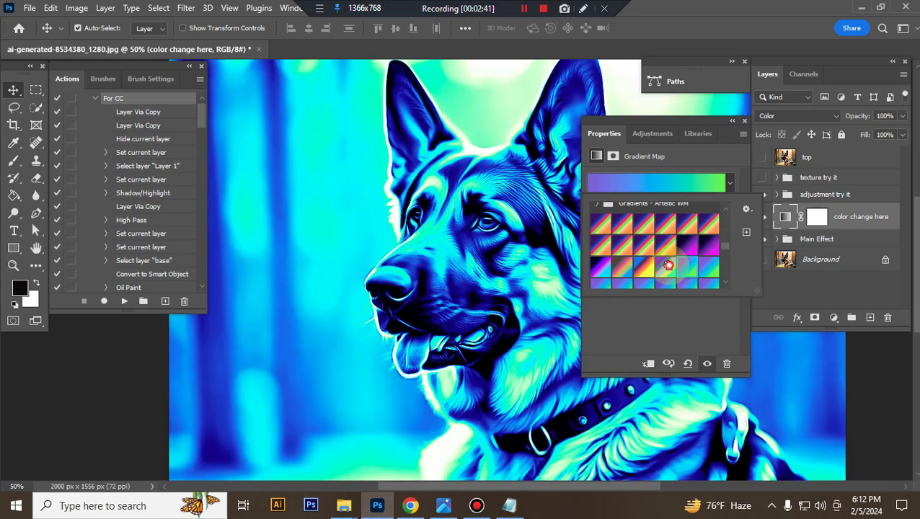
Close the gradient map settings and keep the layer in Color blend mode after previewing others.
left_click(745, 112)
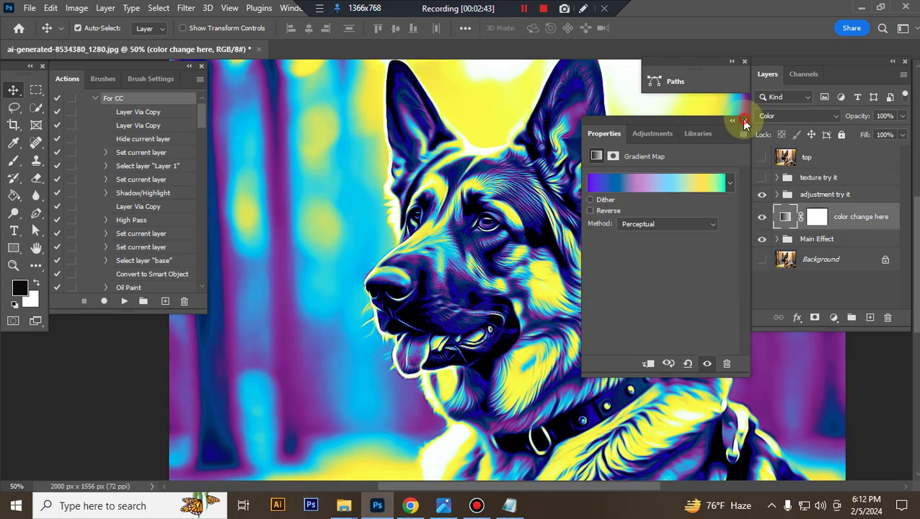
left_click(836, 117)
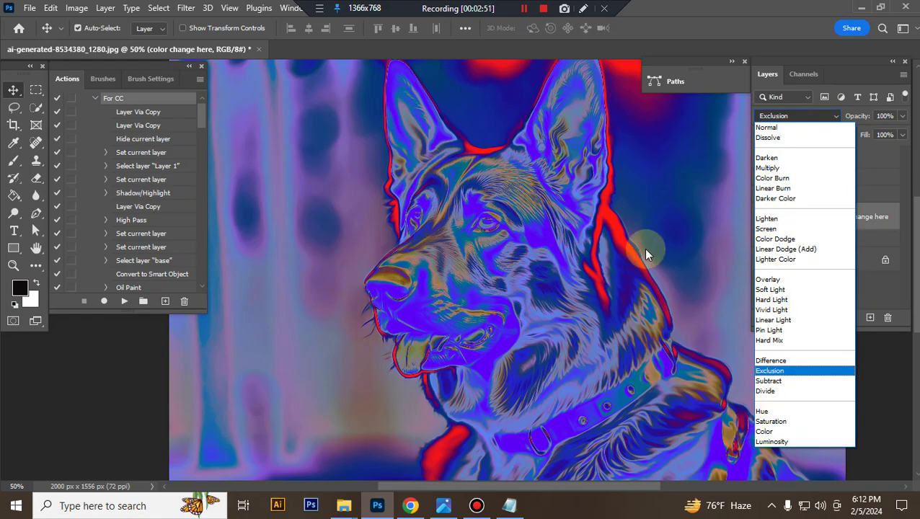
left_click(757, 431)
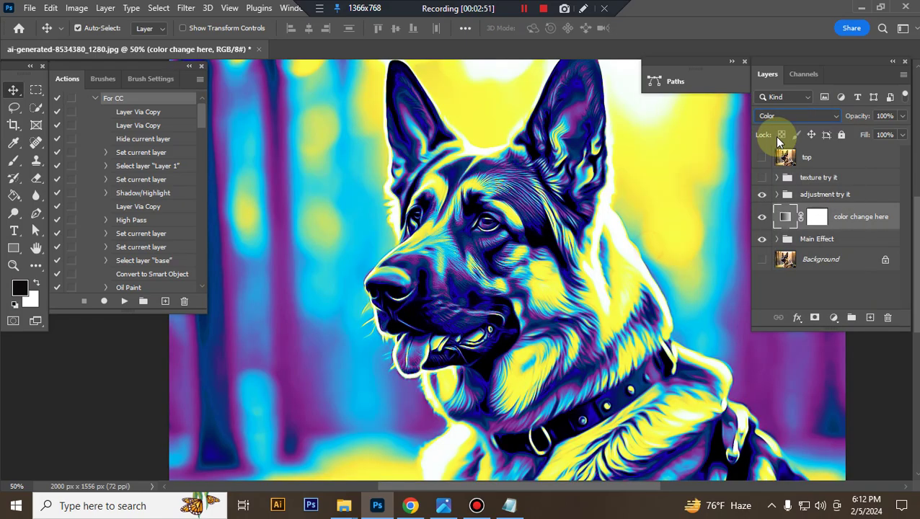
Hide the gradient map, expand Main Effect, and toggle the details layer off and back on.
left_click(854, 244)
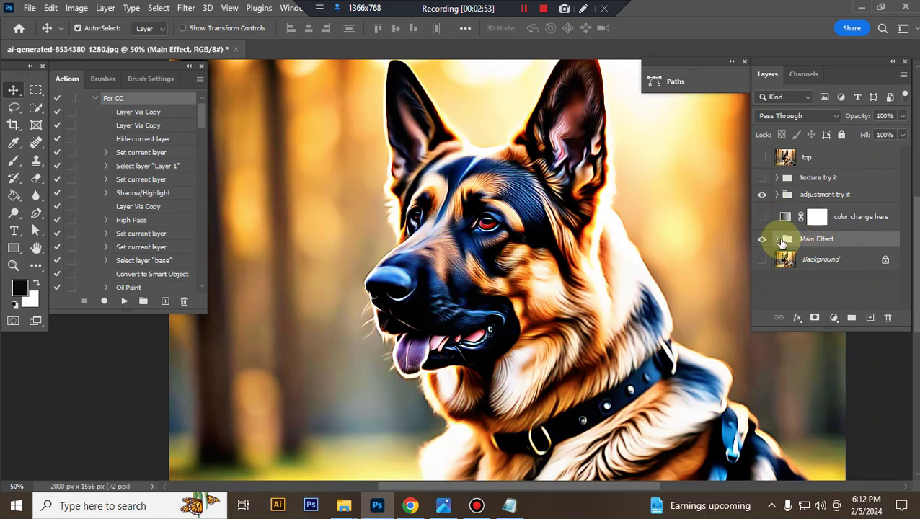
left_click(777, 239)
scroll(846, 235, "down", 1)
left_click(842, 186)
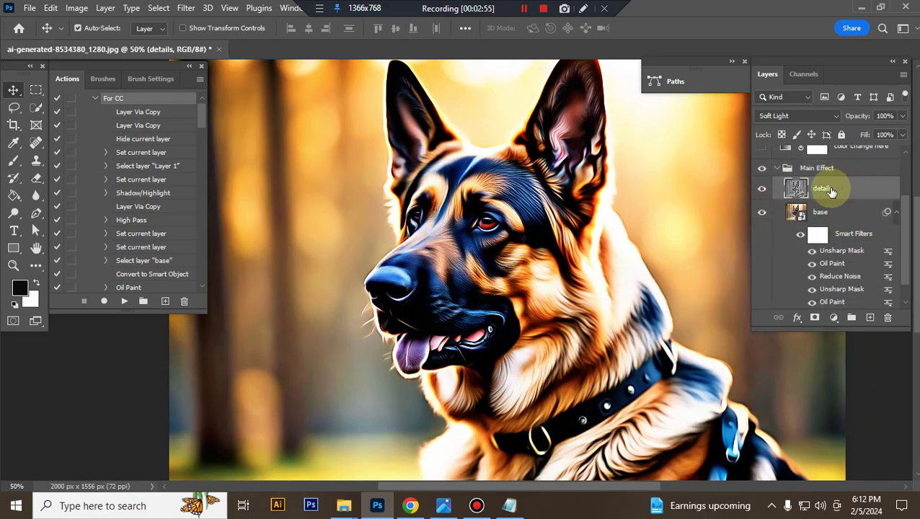
left_click(763, 190)
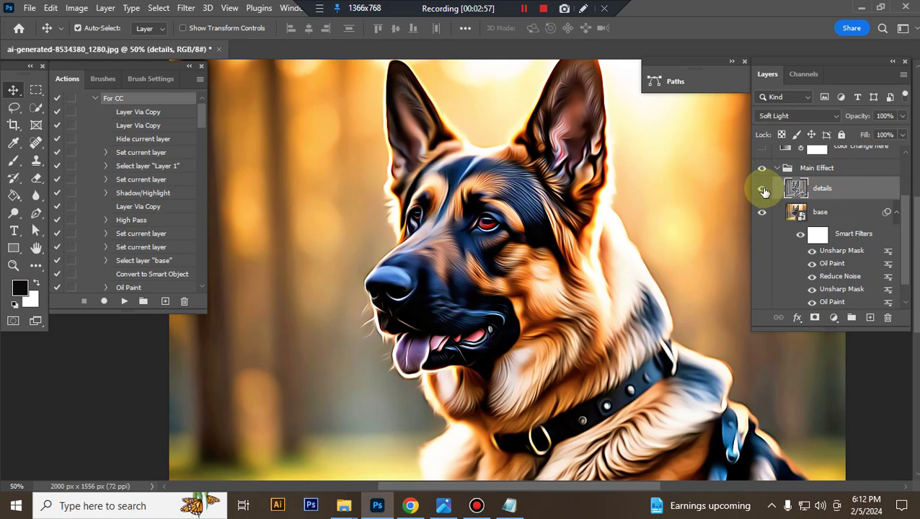
left_click(763, 189)
Toggle the base smart-filter layer off and back on to compare its effect.
left_click_drag(864, 189, 811, 211)
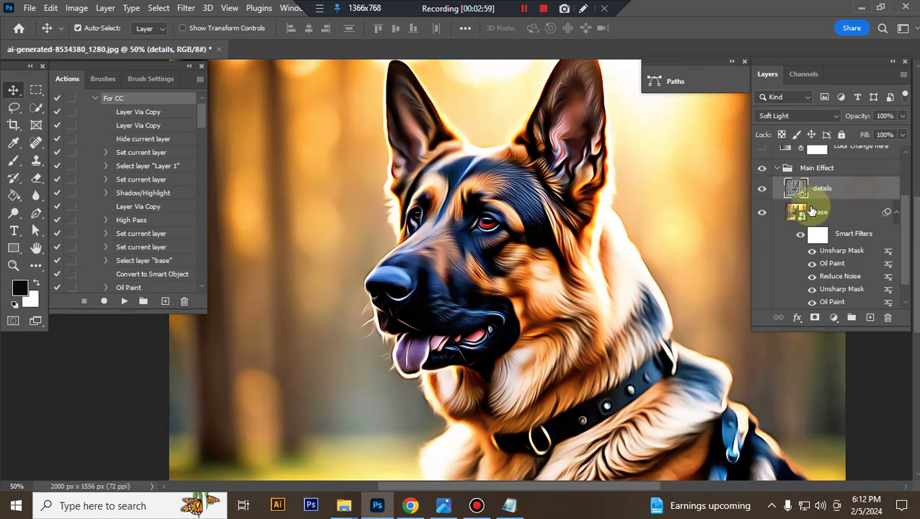
left_click(770, 211)
left_click(763, 213)
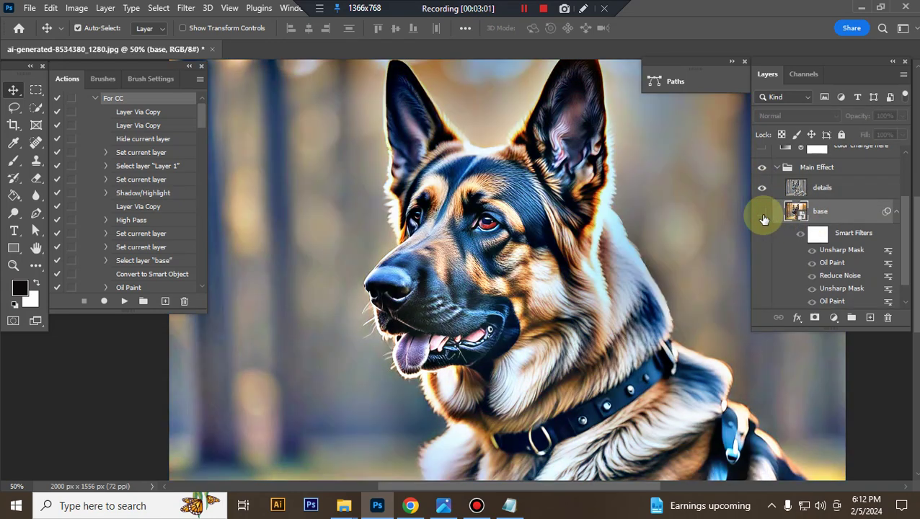
left_click(763, 213)
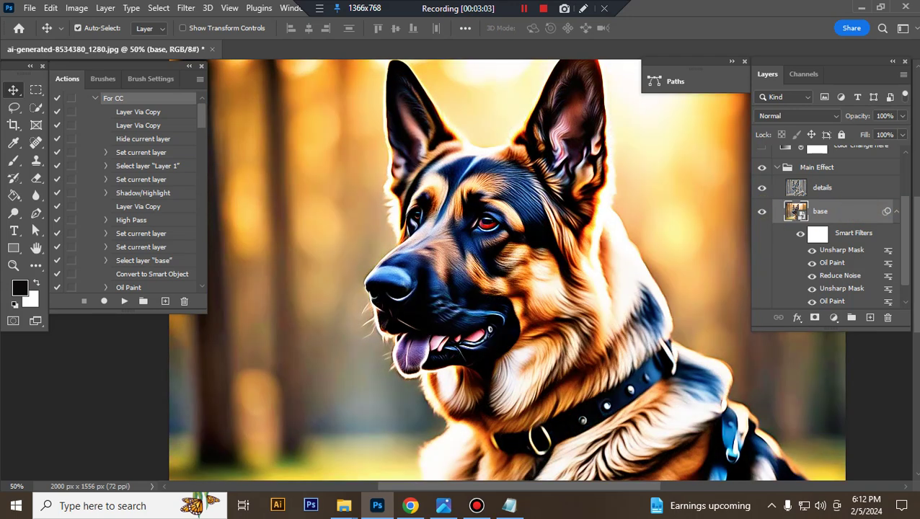